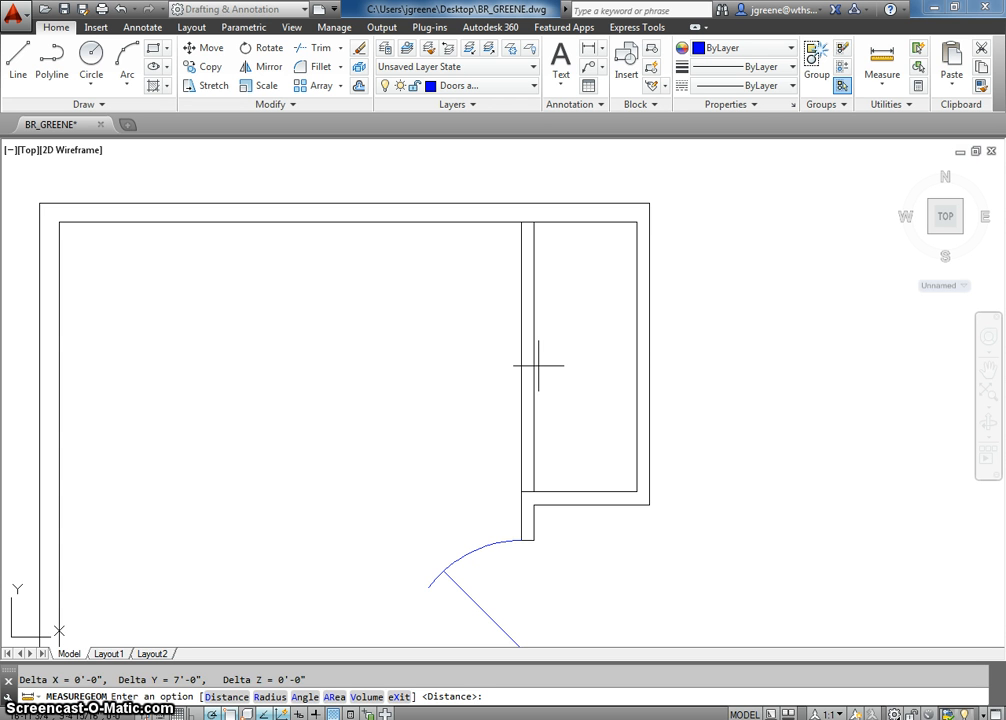
Measure the vertical length along the closet partition from the lower closet corner to the inner top wall line
{"action": "key", "text": "Escape"}
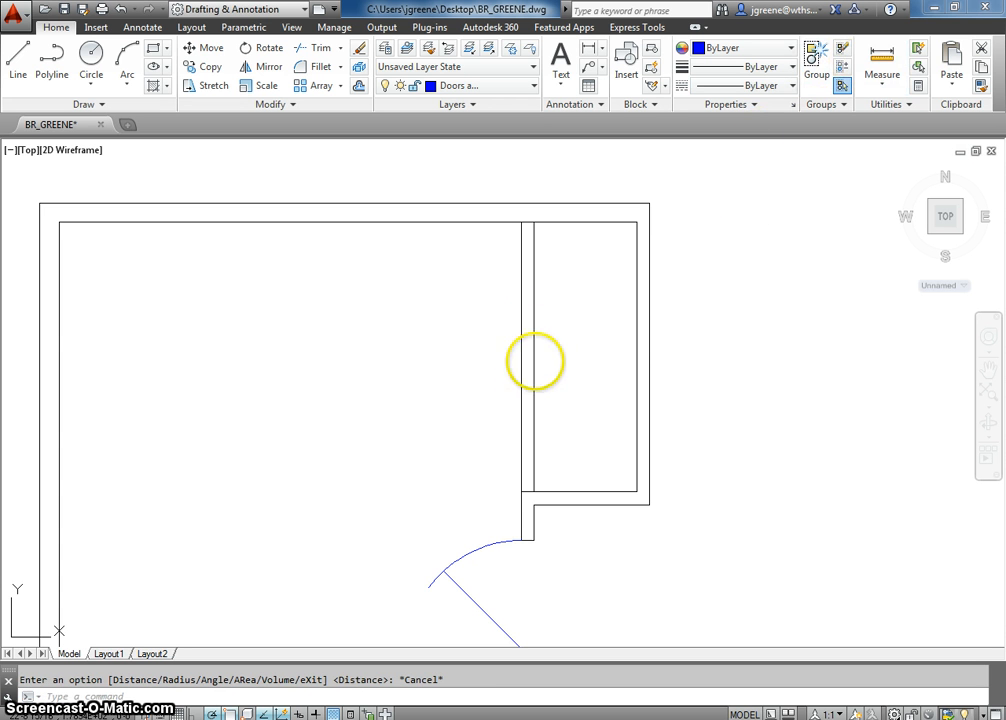
{"action": "key", "text": "Return"}
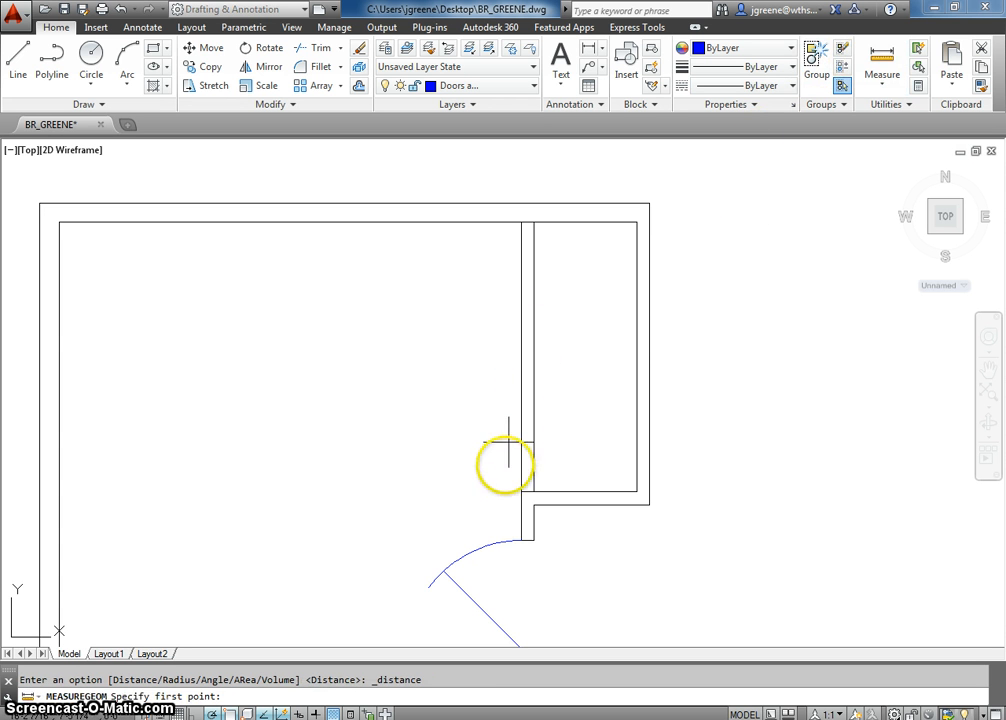
{"action": "left_click", "coordinate": [533, 504]}
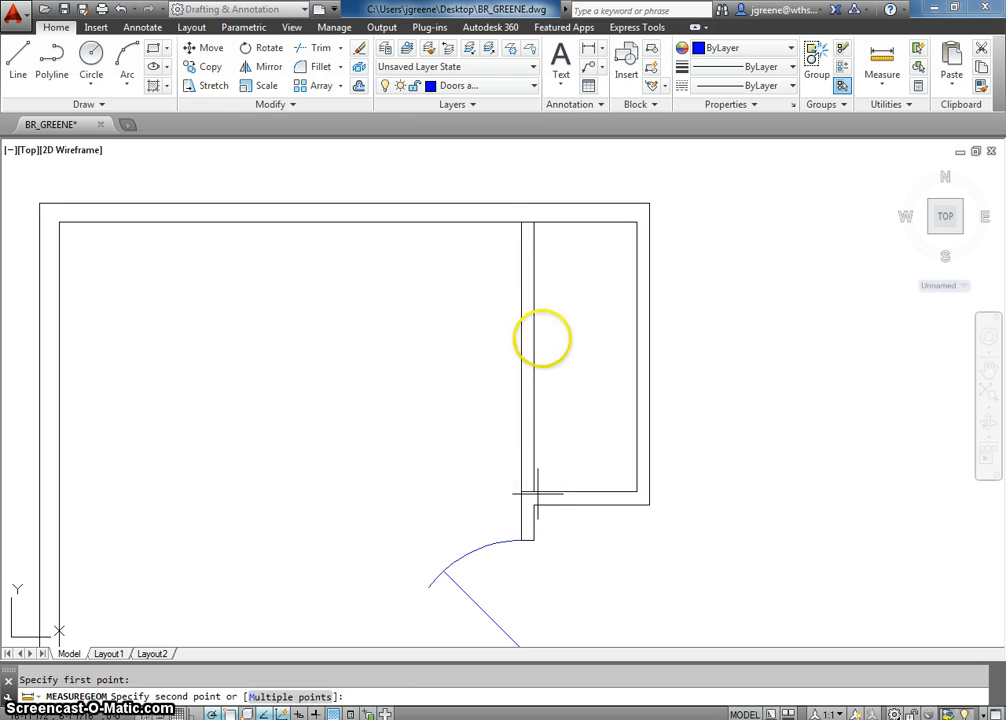
{"action": "left_click", "coordinate": [533, 221]}
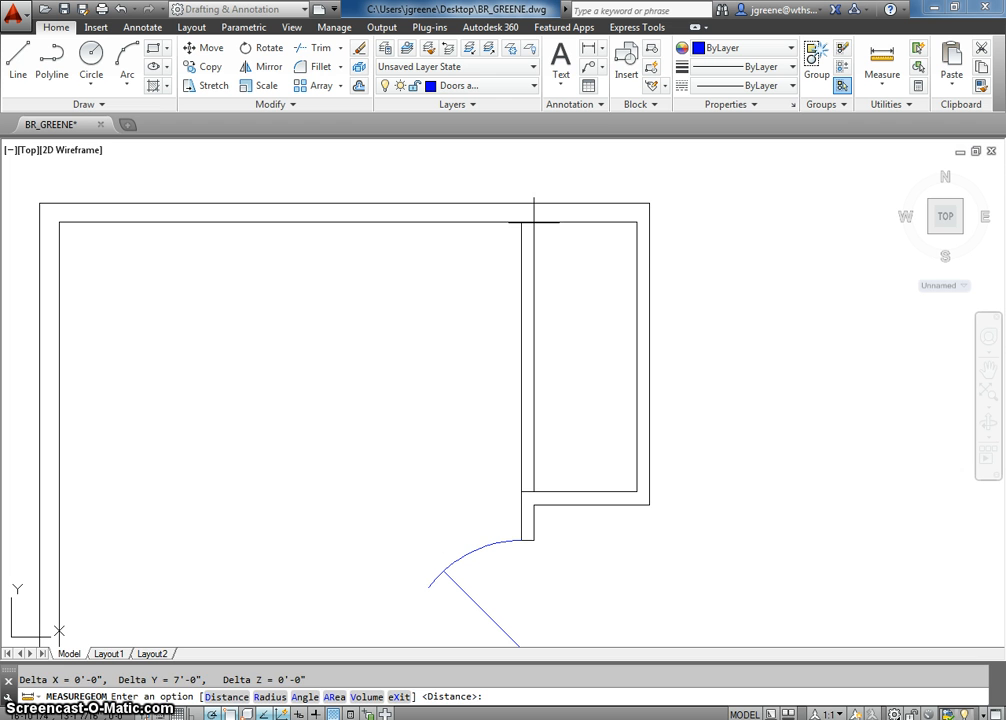
{"action": "key", "text": "Escape"}
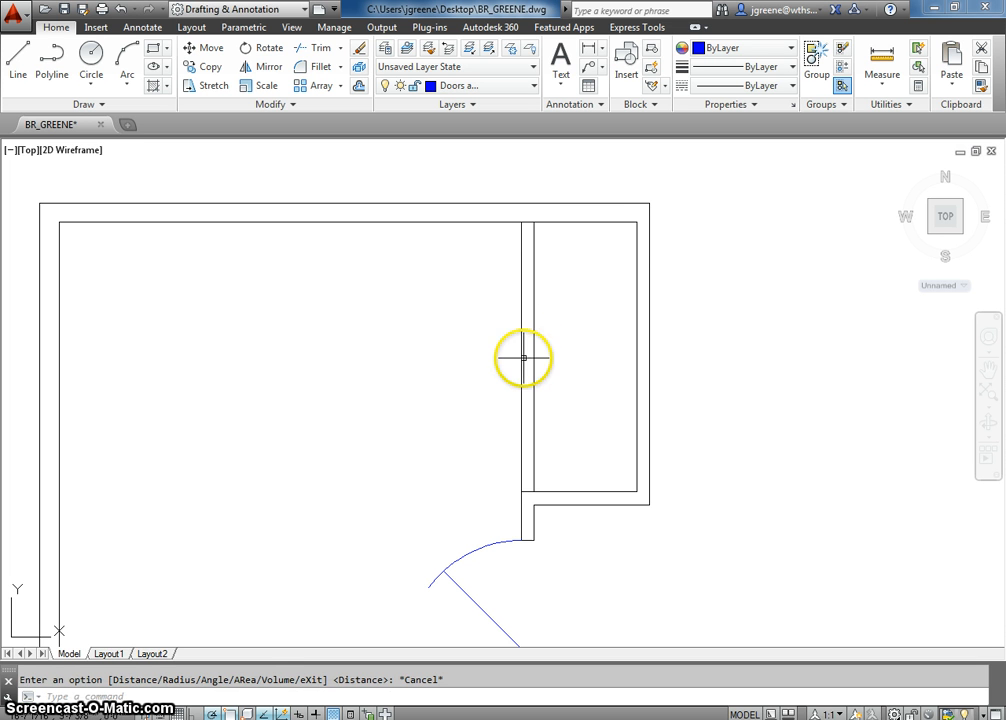
Offset the closet's inner bottom wall line upward and the inner top wall line downward by 6"
{"action": "type", "text": "offs"}
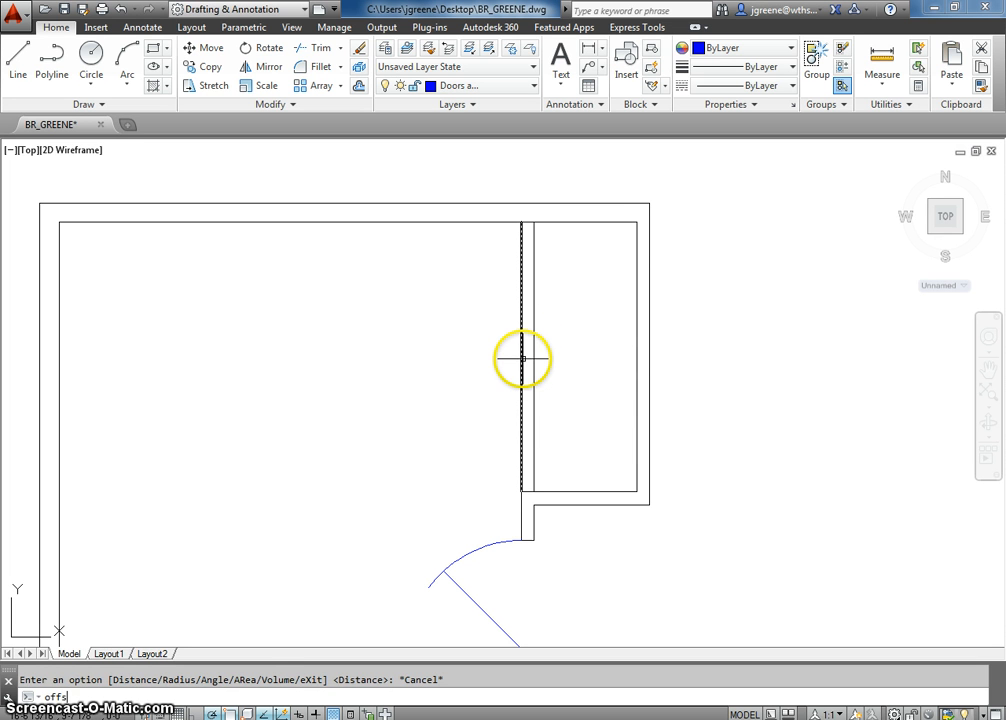
{"action": "key", "text": "Return"}
{"action": "type", "text": "6\""}
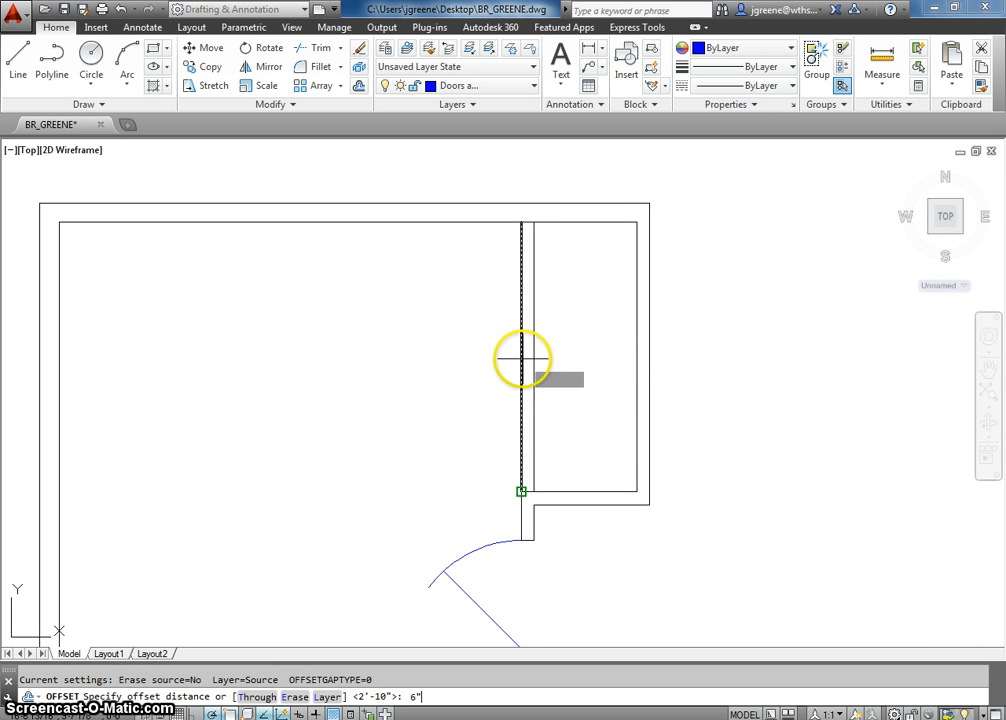
{"action": "key", "text": "Return"}
{"action": "left_click", "coordinate": [543, 490]}
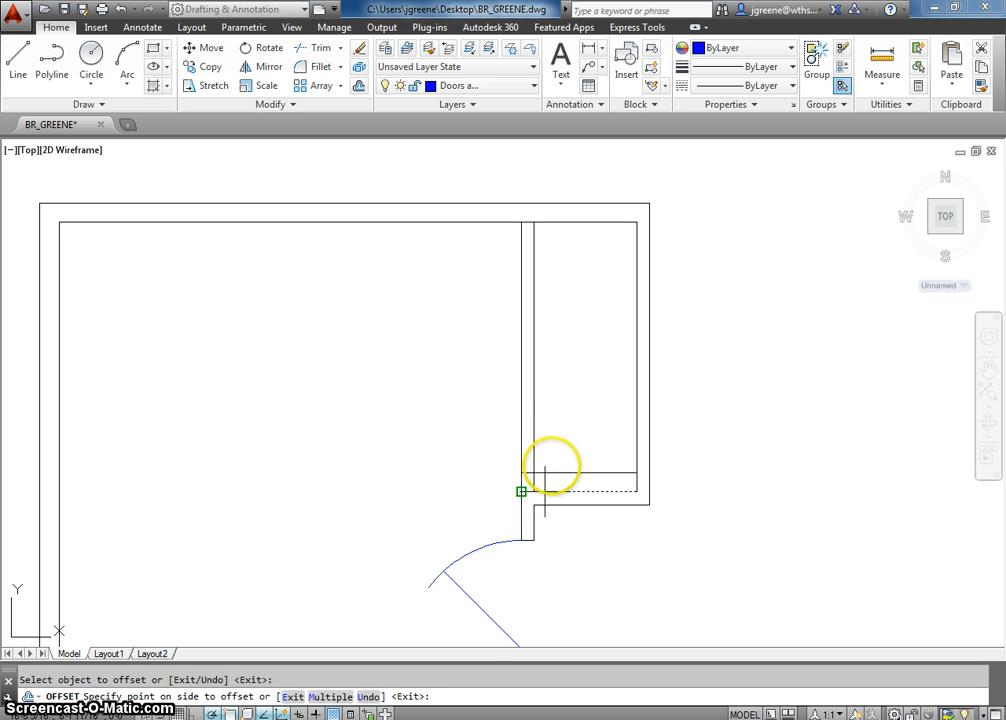
{"action": "left_click", "coordinate": [553, 458]}
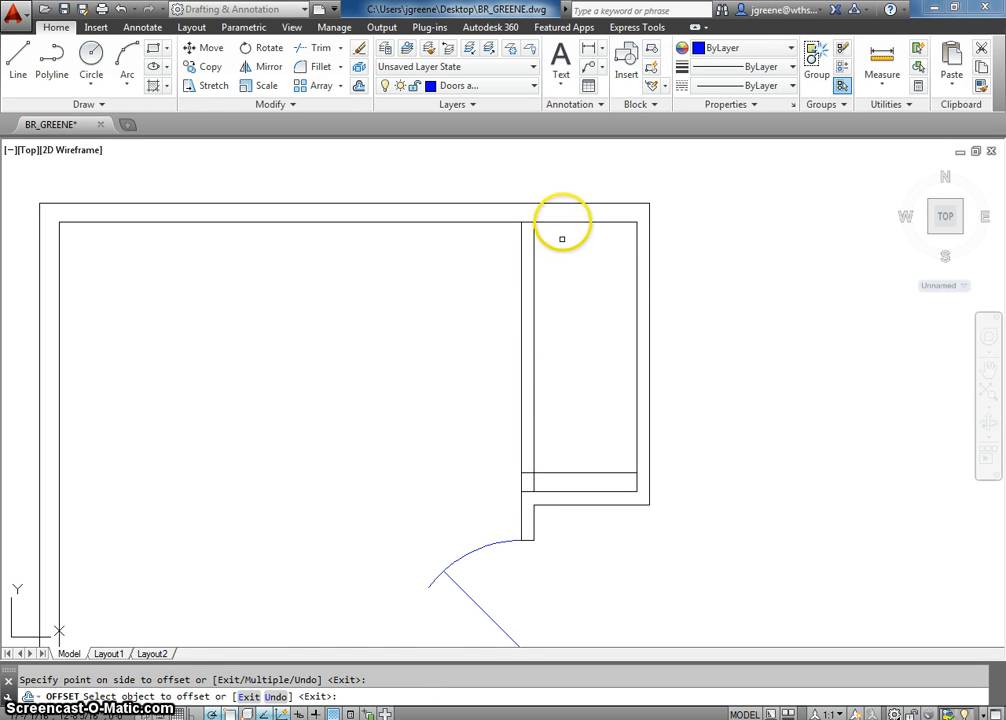
{"action": "left_click", "coordinate": [563, 221]}
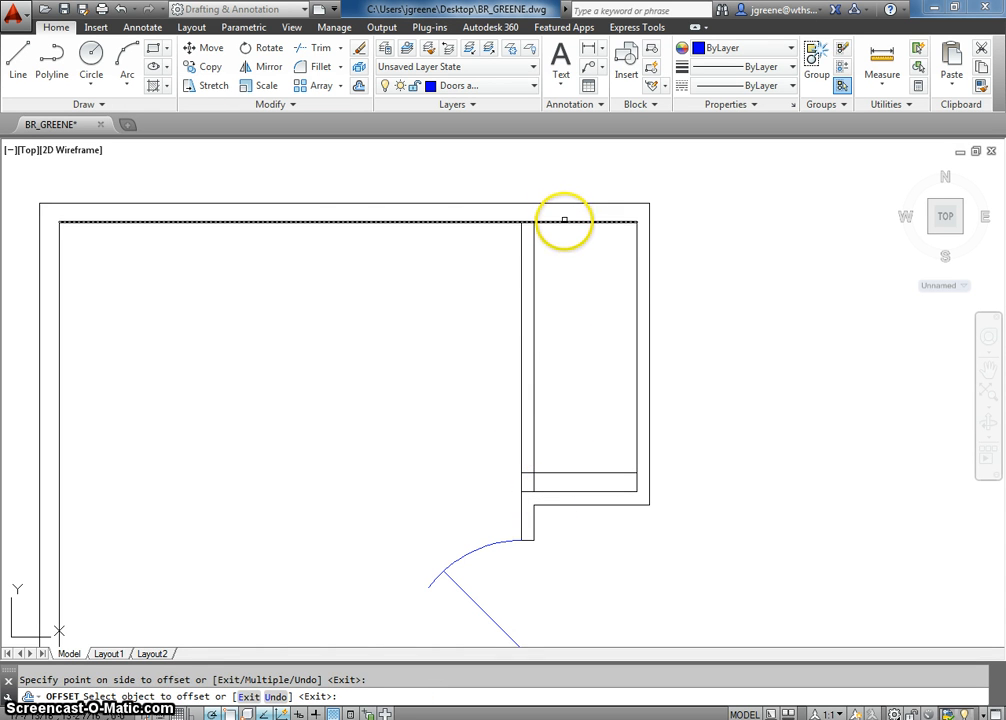
{"action": "left_click", "coordinate": [558, 288]}
{"action": "key", "text": "Escape"}
Trim both offset lines so that only the short pieces between the two partition lines remain
{"action": "type", "text": "tr"}
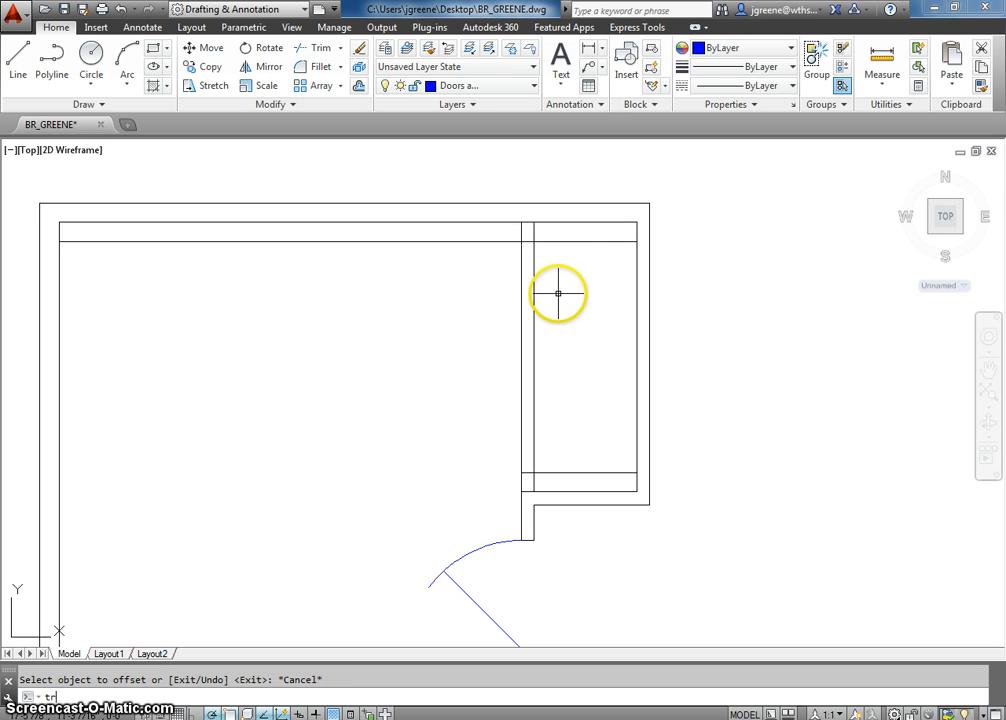
{"action": "key", "text": "Return"}
{"action": "key", "text": "Return"}
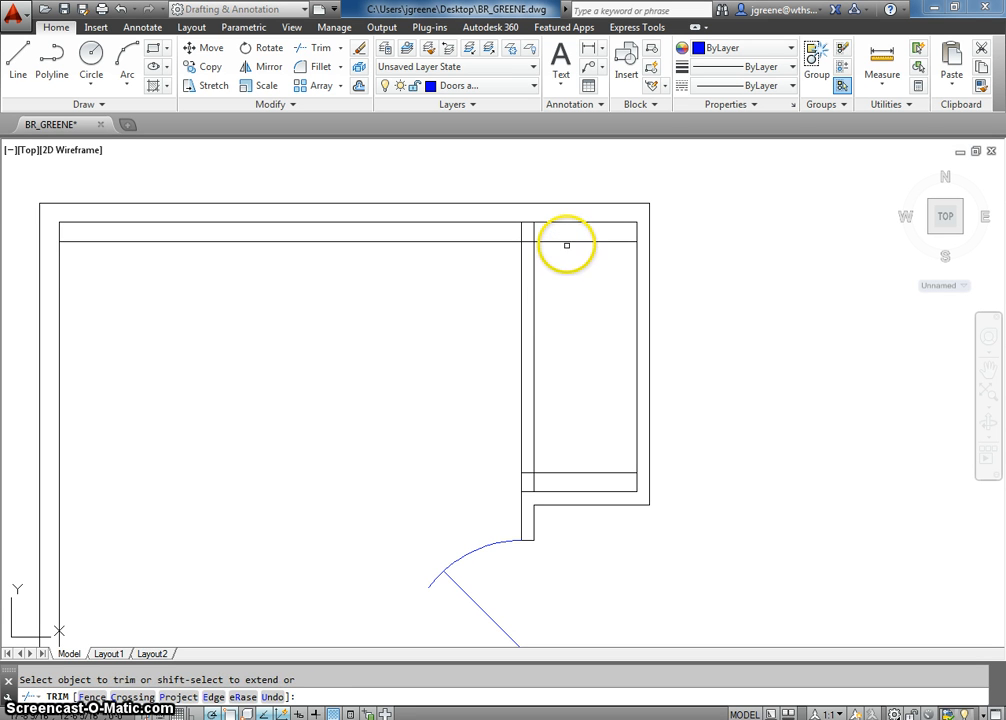
{"action": "left_click", "coordinate": [565, 241]}
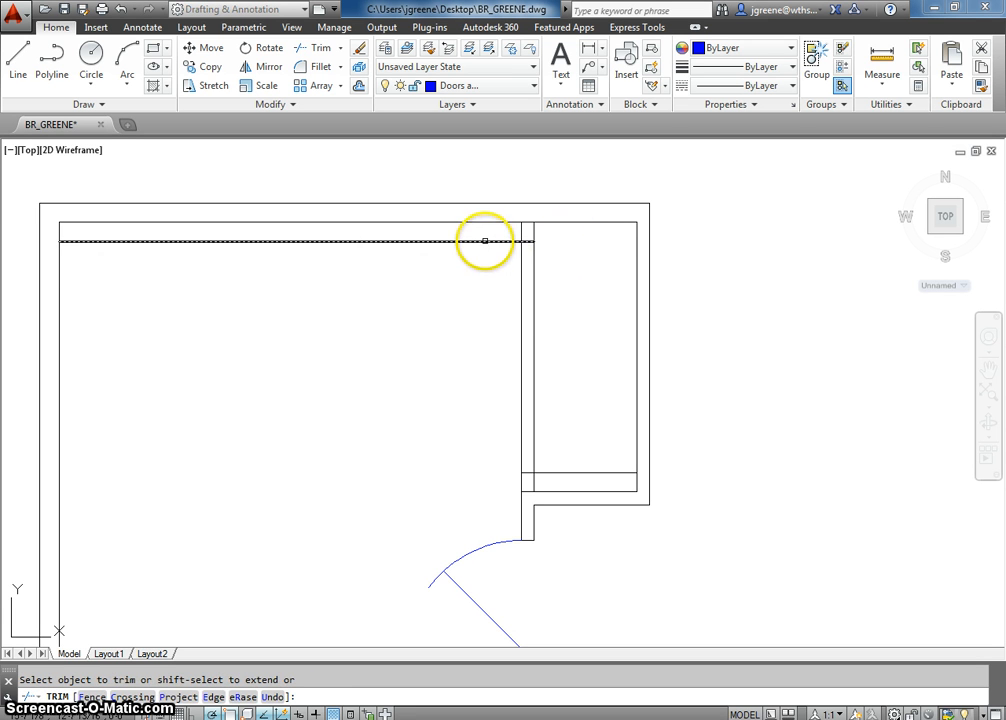
{"action": "left_click", "coordinate": [485, 241]}
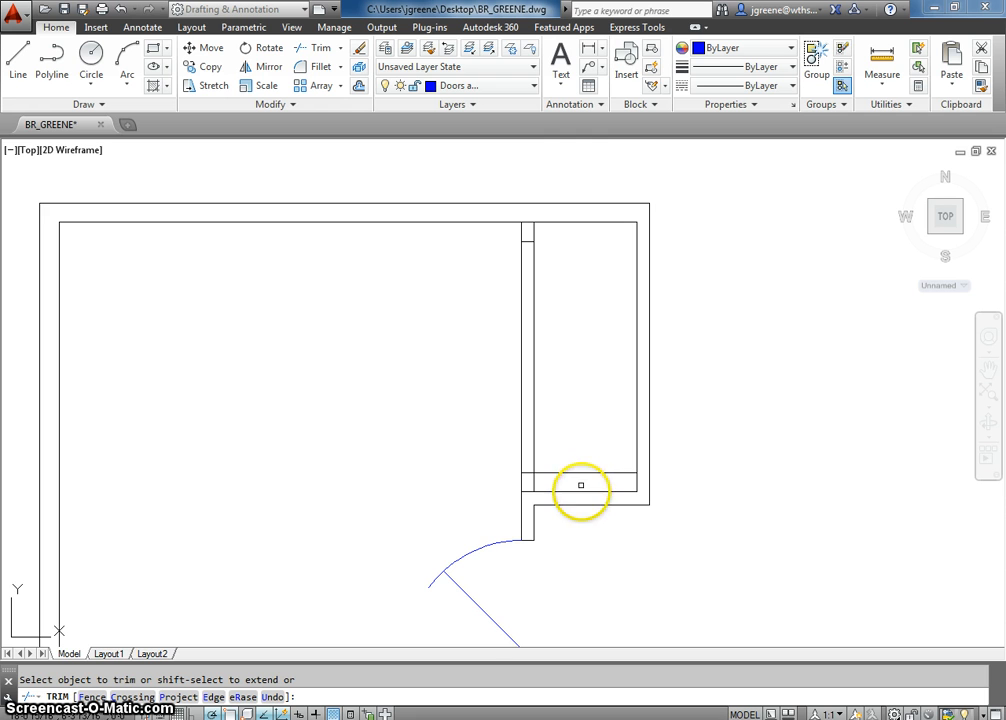
{"action": "left_click", "coordinate": [579, 472]}
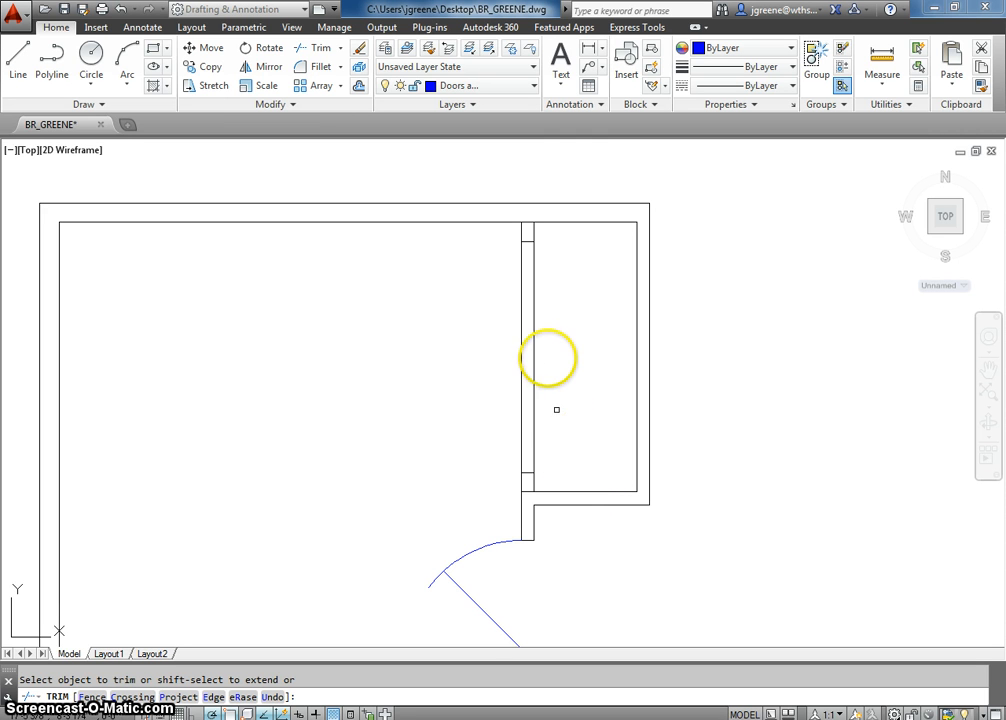
Trim the two vertical partition lines between the short end caps to open the closet doorway
{"action": "left_click", "coordinate": [548, 355]}
{"action": "left_click", "coordinate": [512, 345]}
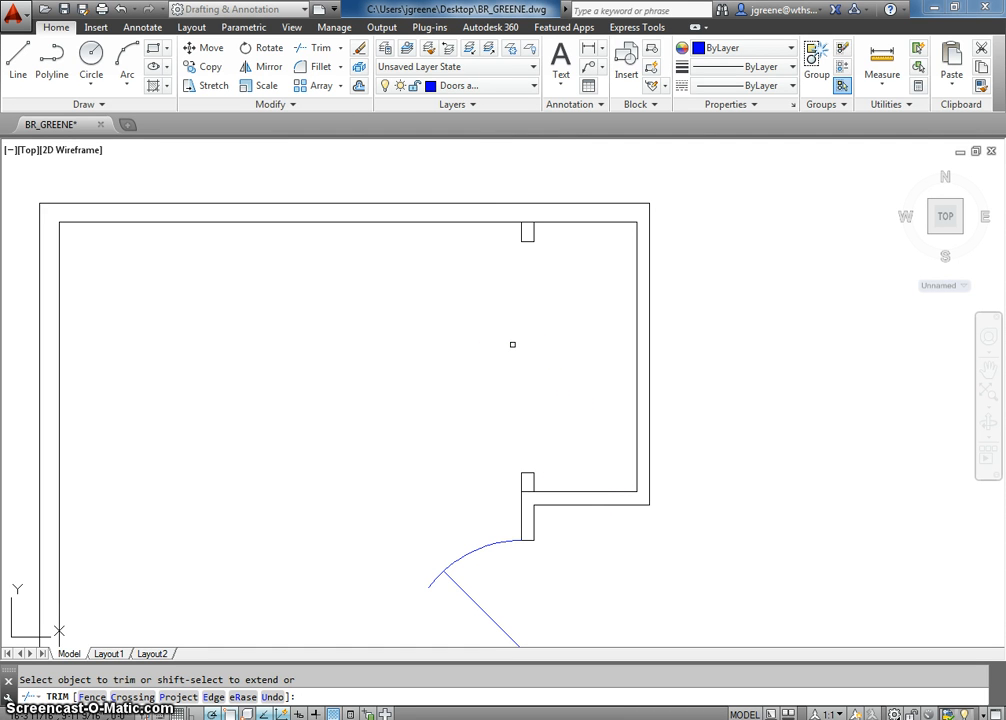
{"action": "left_click", "coordinate": [514, 230]}
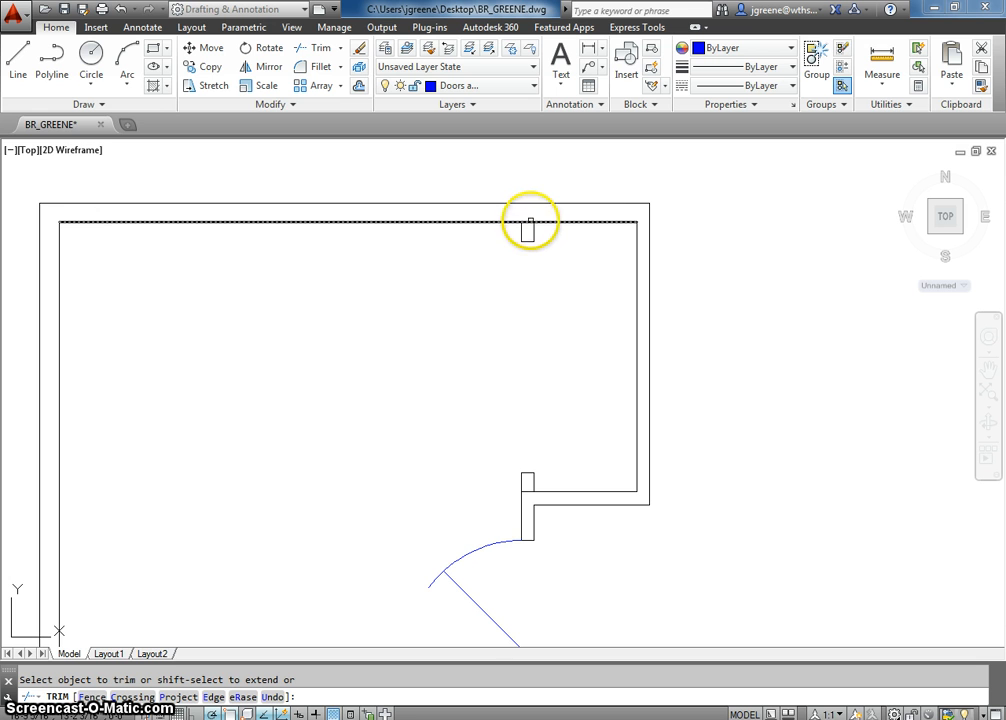
{"action": "left_click", "coordinate": [546, 290]}
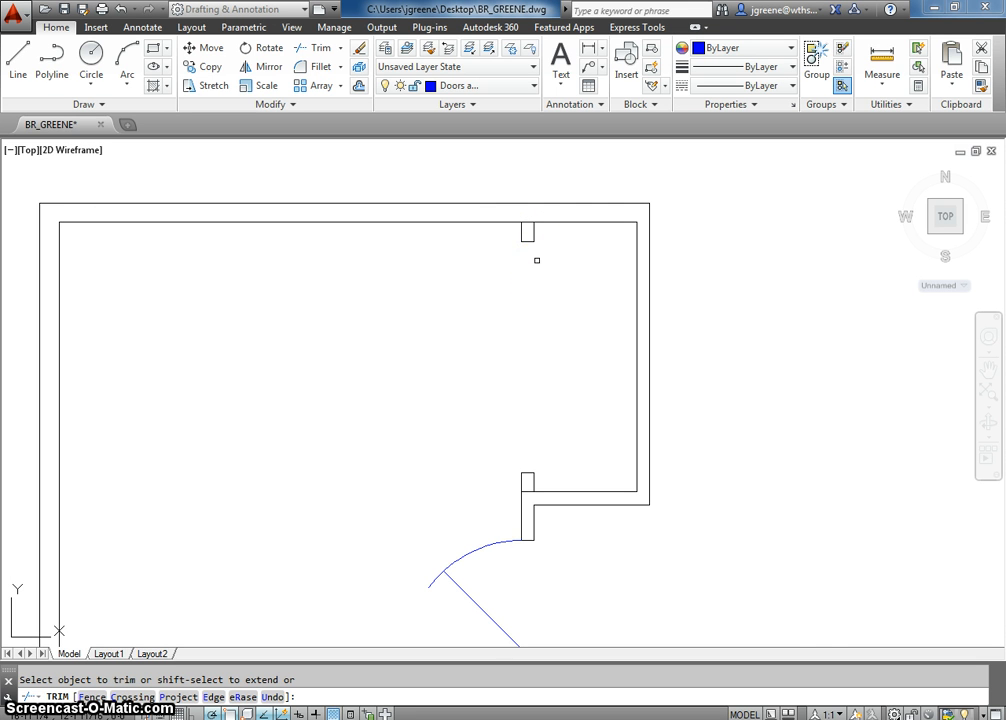
Trim the wall line pieces that cross the bases of the upper and lower partition stubs
{"action": "scroll", "coordinate": [531, 227], "scroll_direction": "up", "scroll_amount": 4}
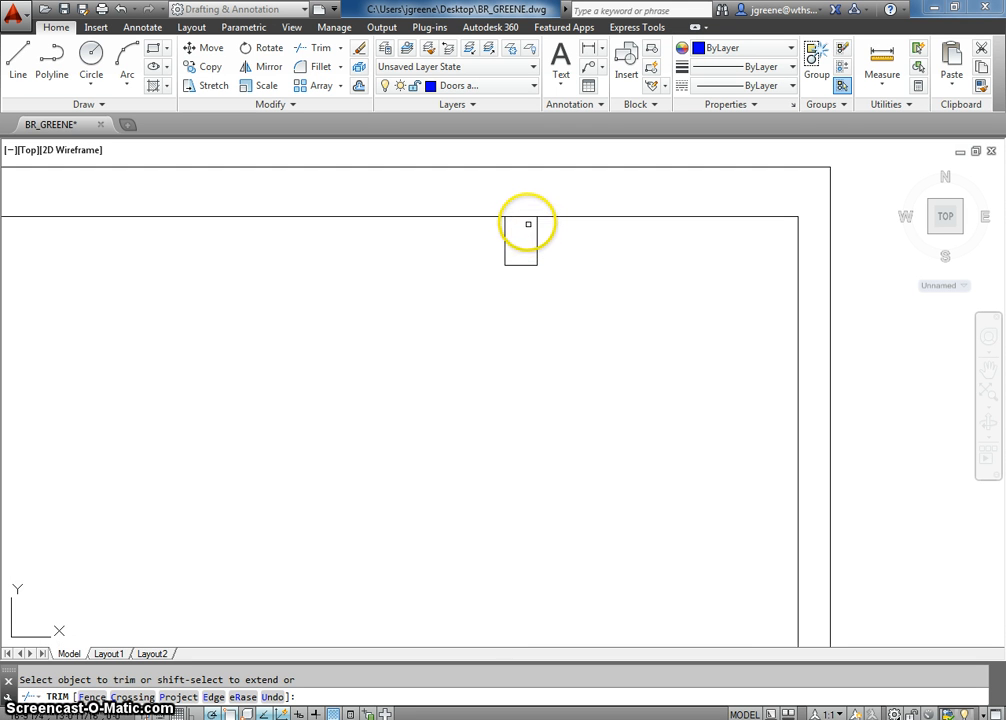
{"action": "left_click", "coordinate": [525, 217]}
{"action": "scroll", "coordinate": [516, 321], "scroll_direction": "down", "scroll_amount": 4}
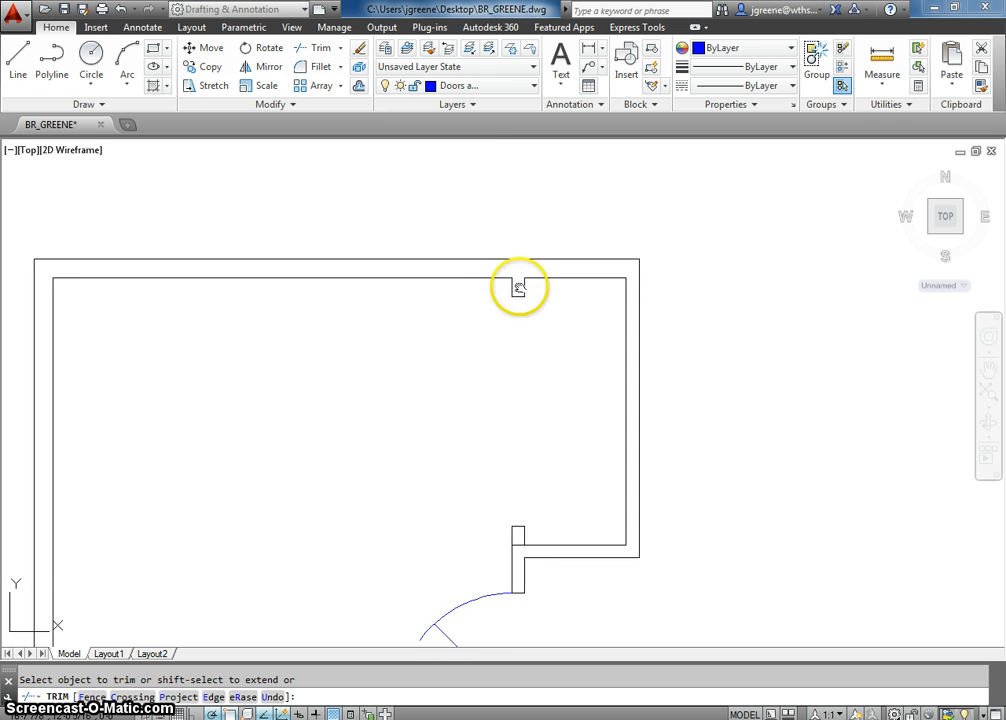
{"action": "middle_click_drag", "start_coordinate": [518, 288], "coordinate": [518, 235]}
{"action": "scroll", "coordinate": [518, 490], "scroll_direction": "up", "scroll_amount": 3}
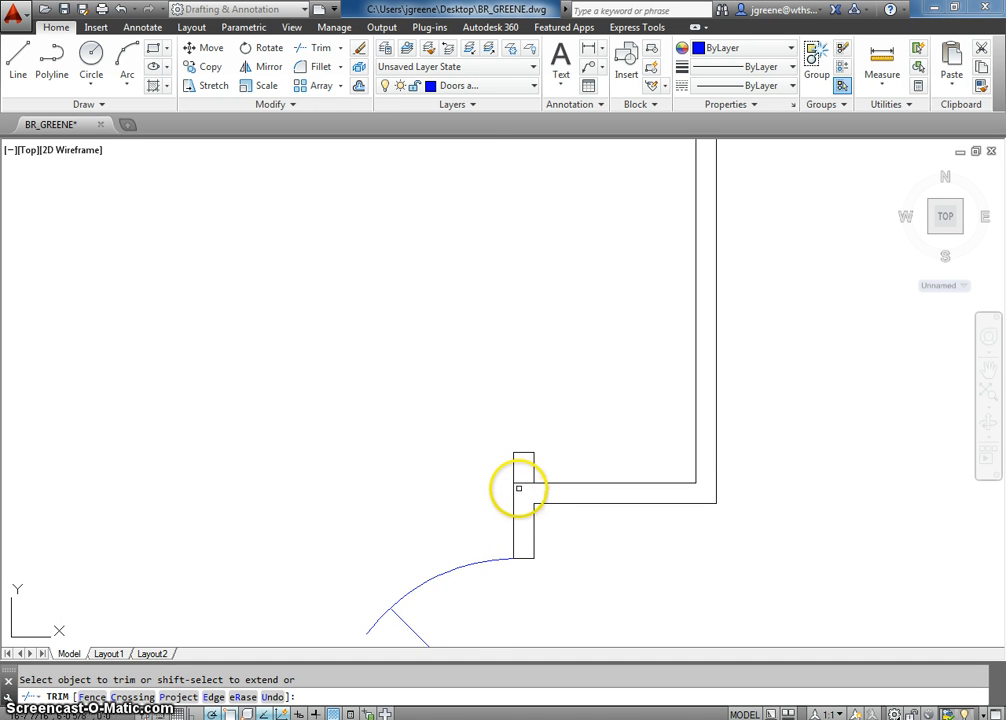
{"action": "left_click", "coordinate": [518, 486]}
{"action": "scroll", "coordinate": [518, 485], "scroll_direction": "down", "scroll_amount": 3}
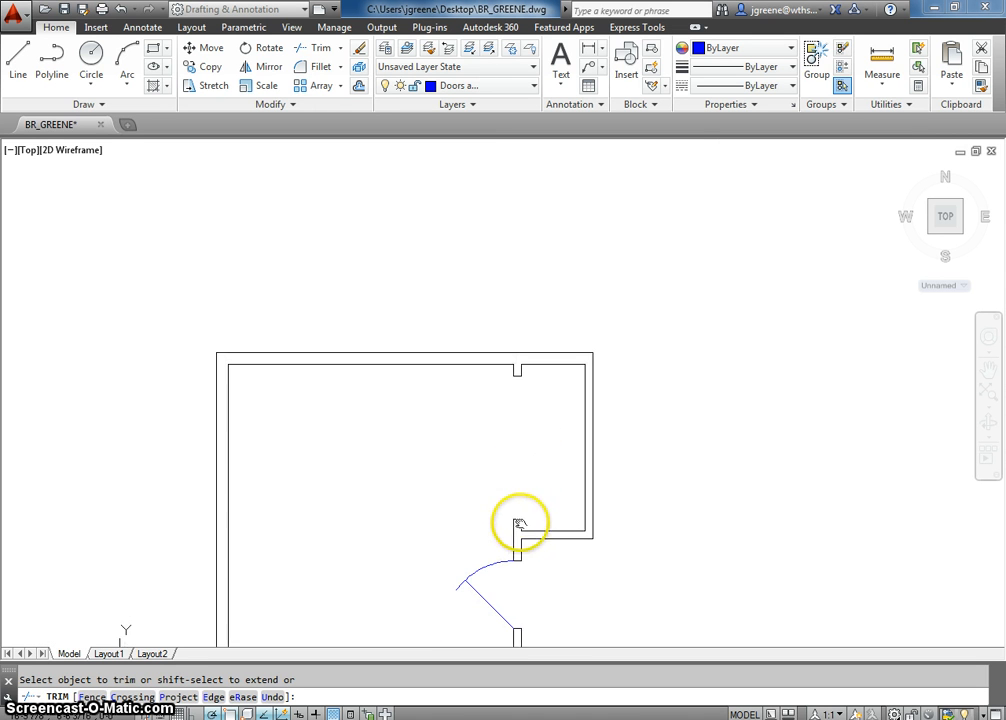
{"action": "left_click", "coordinate": [518, 522]}
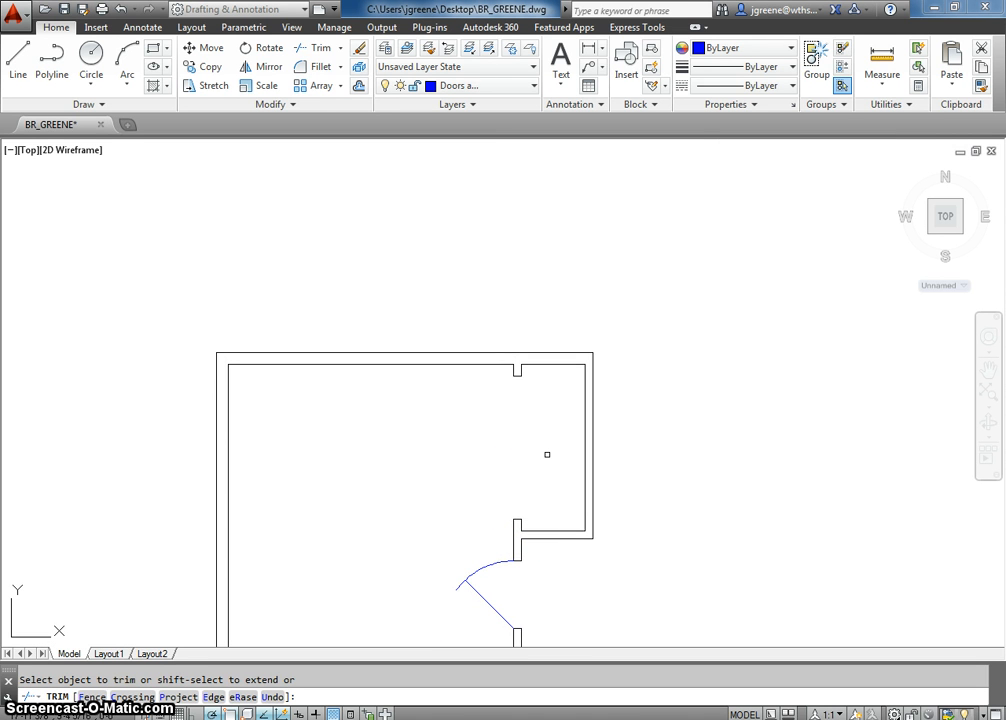
{"action": "scroll", "coordinate": [547, 454], "scroll_direction": "up", "scroll_amount": 2}
{"action": "key", "text": "Escape"}
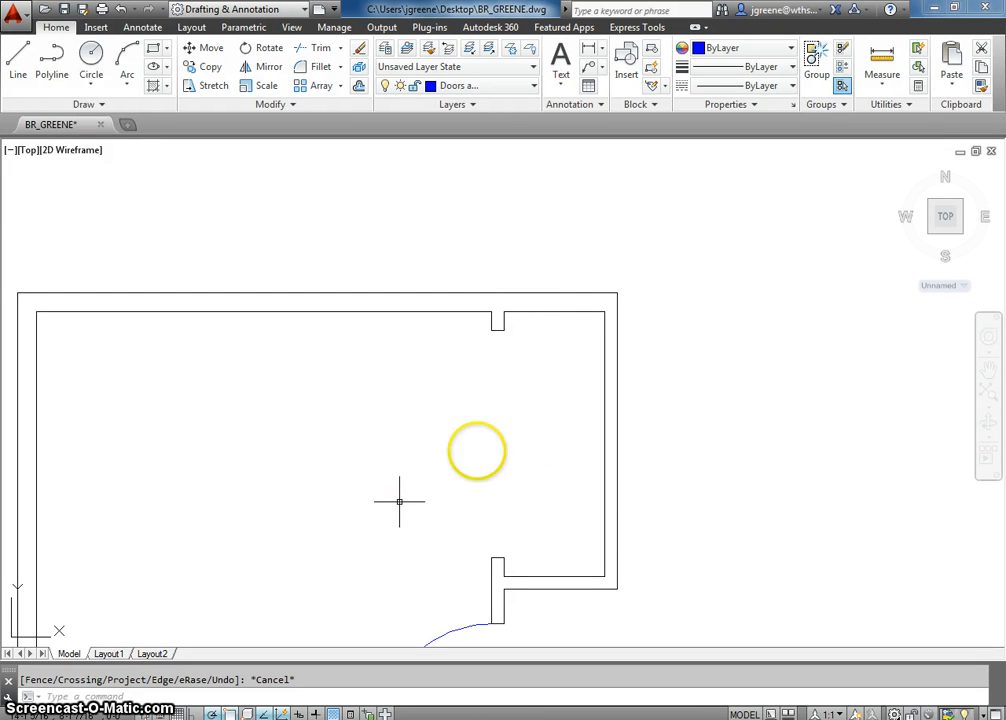
Draw a closet door panel line 1'6" long at 225° from the upper stub's lower-left corner on the blue Doors layer
{"action": "middle_click_drag", "start_coordinate": [530, 430], "coordinate": [526, 427]}
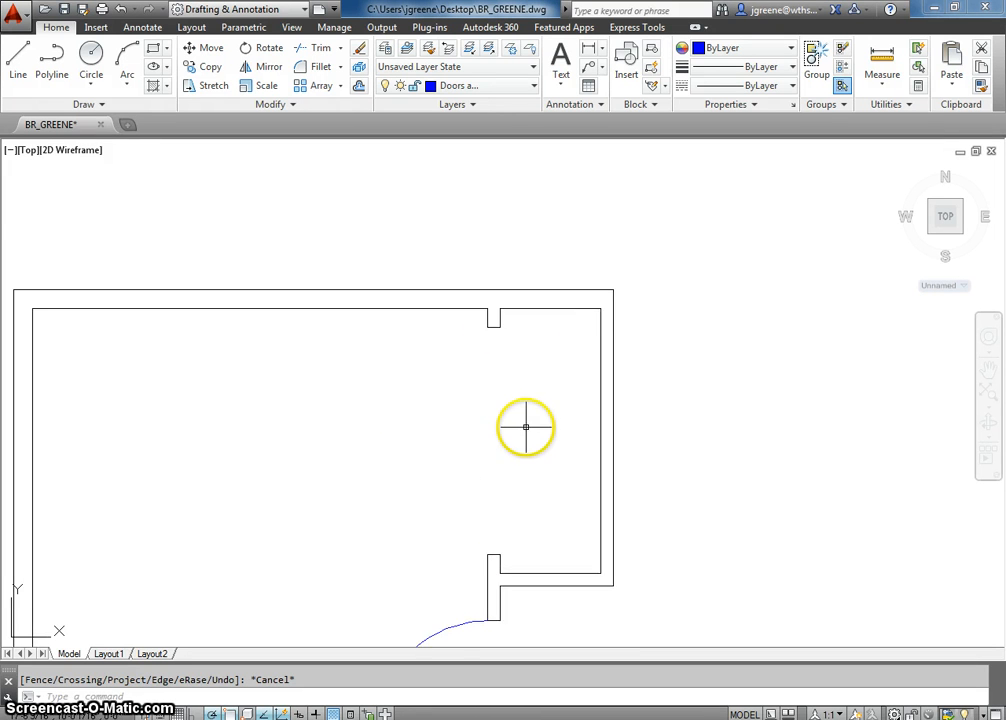
{"action": "left_click", "coordinate": [472, 86]}
{"action": "left_click", "coordinate": [462, 121]}
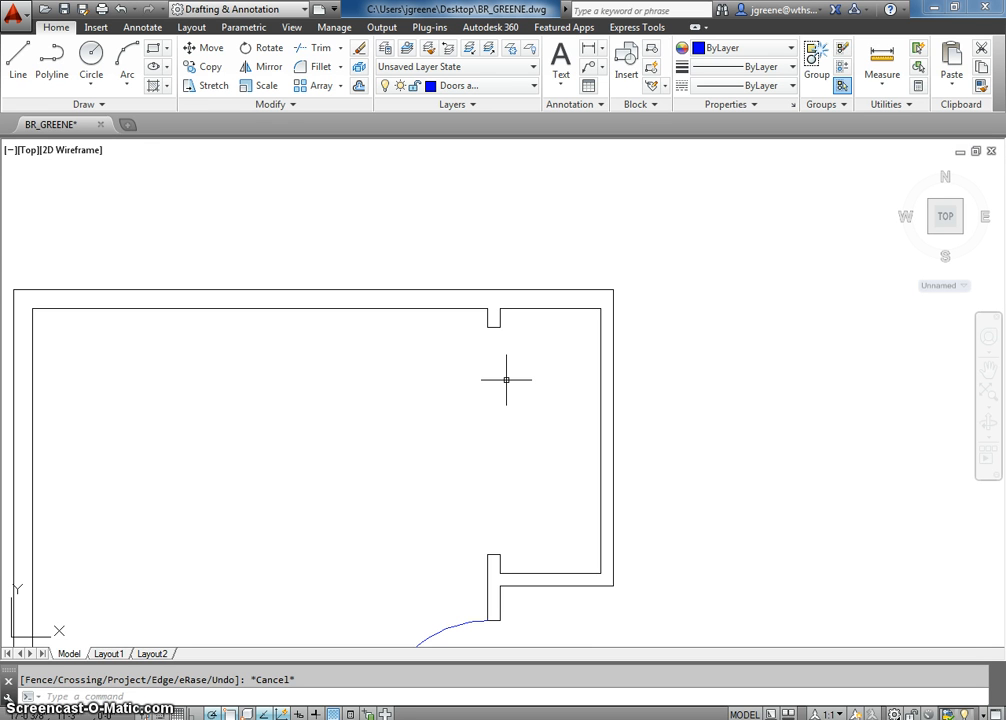
{"action": "left_click", "coordinate": [10, 90]}
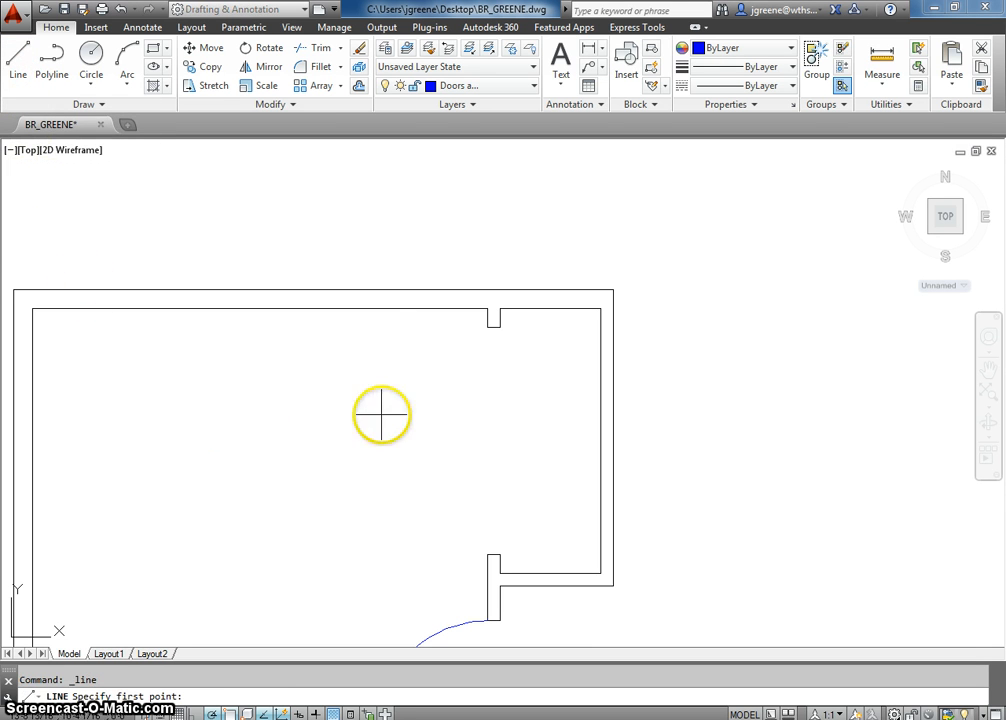
{"action": "left_click", "coordinate": [486, 327]}
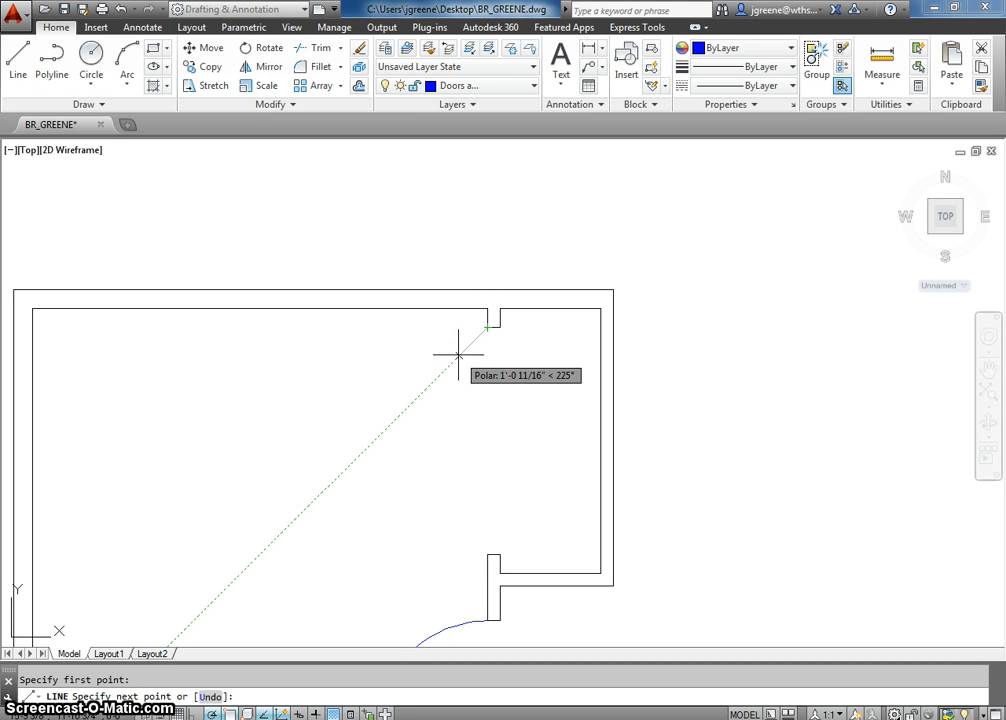
{"action": "type", "text": "@1'6"}
{"action": "key", "text": "Return"}
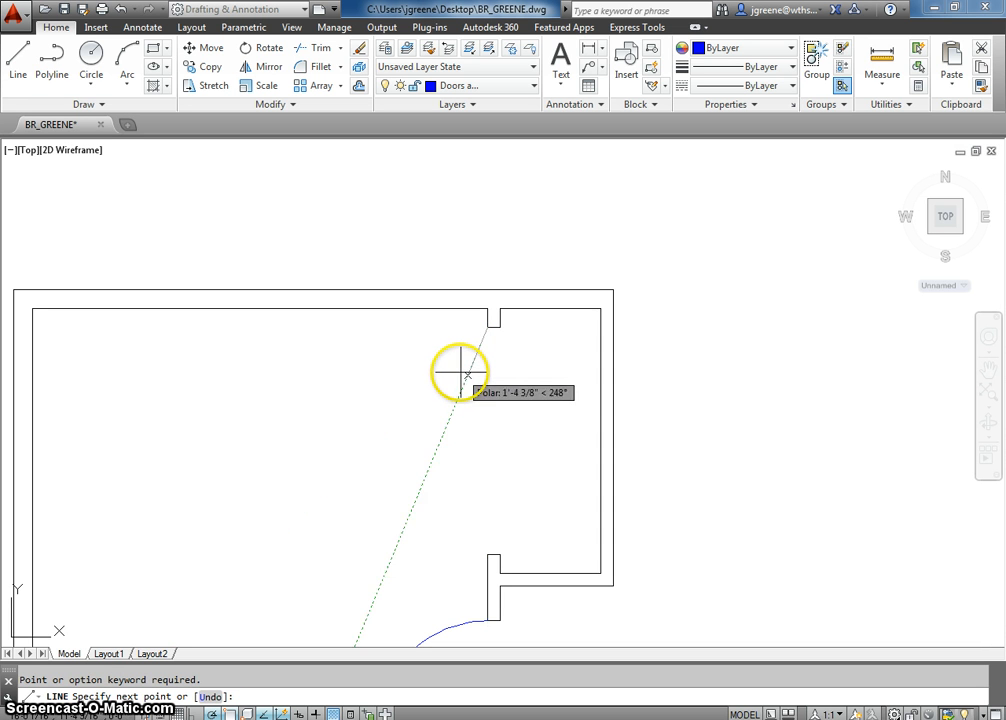
{"action": "type", "text": "@1'"}
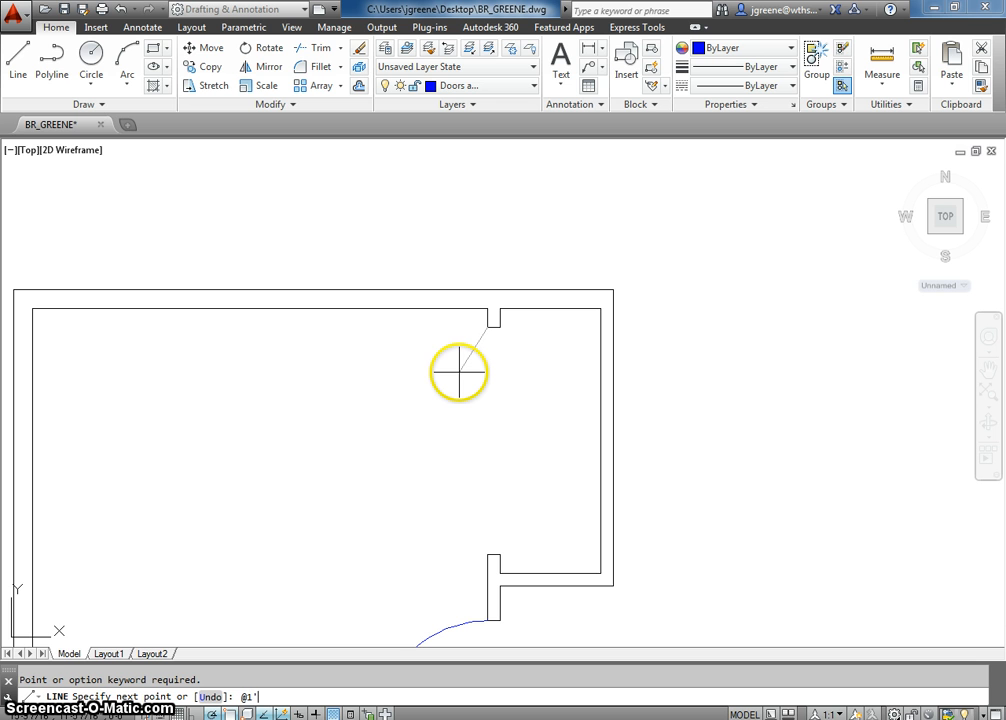
{"action": "type", "text": "6\"<"}
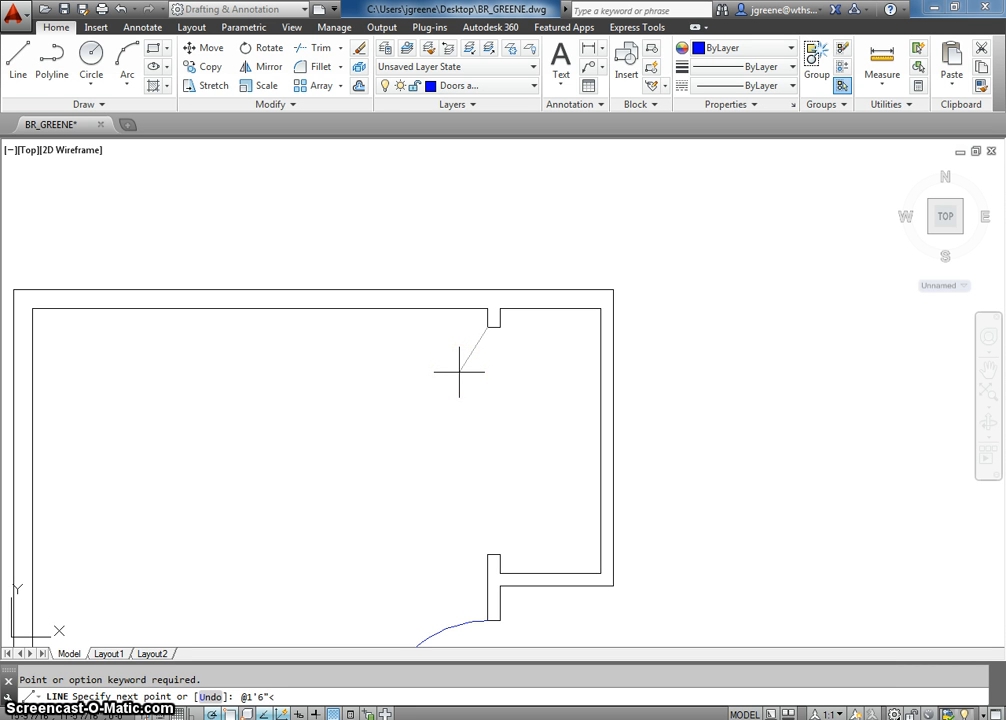
{"action": "type", "text": "225"}
{"action": "key", "text": "Return"}
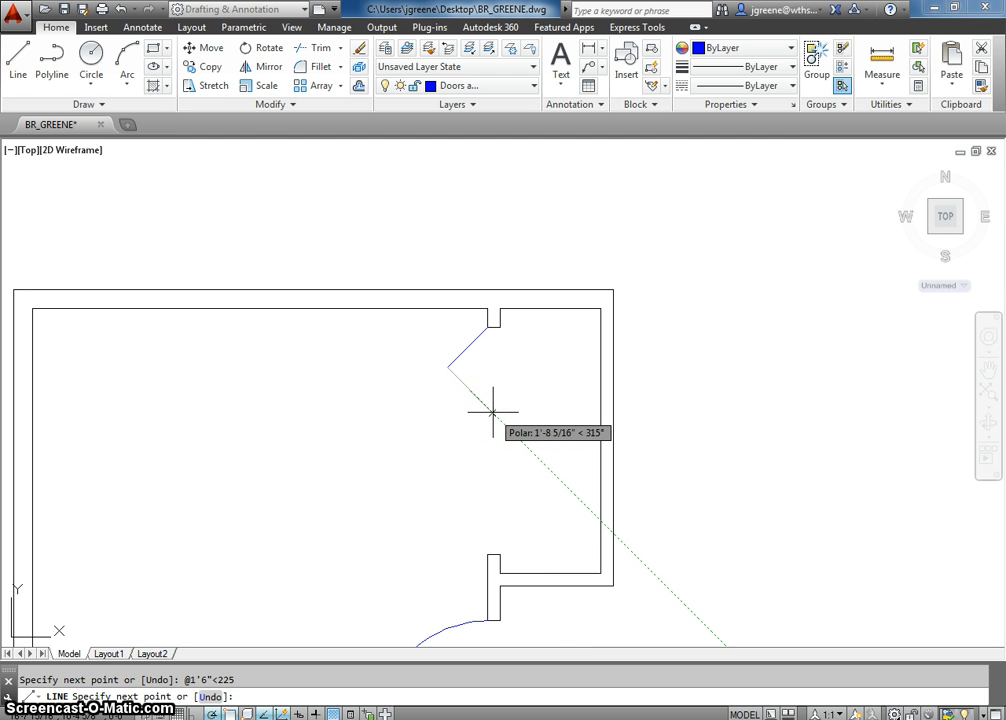
Continue from the first panel's end with a second door panel line 1'6" long at 315°, and finish the line
{"action": "type", "text": "@1'6"}
{"action": "type", "text": "\"<315"}
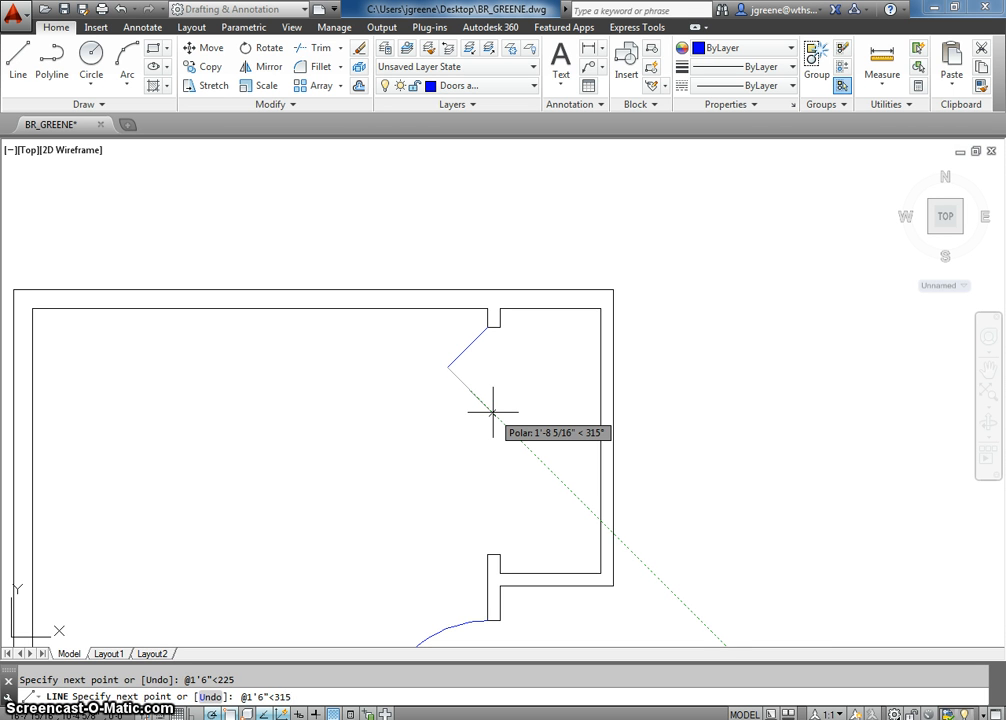
{"action": "key", "text": "Return"}
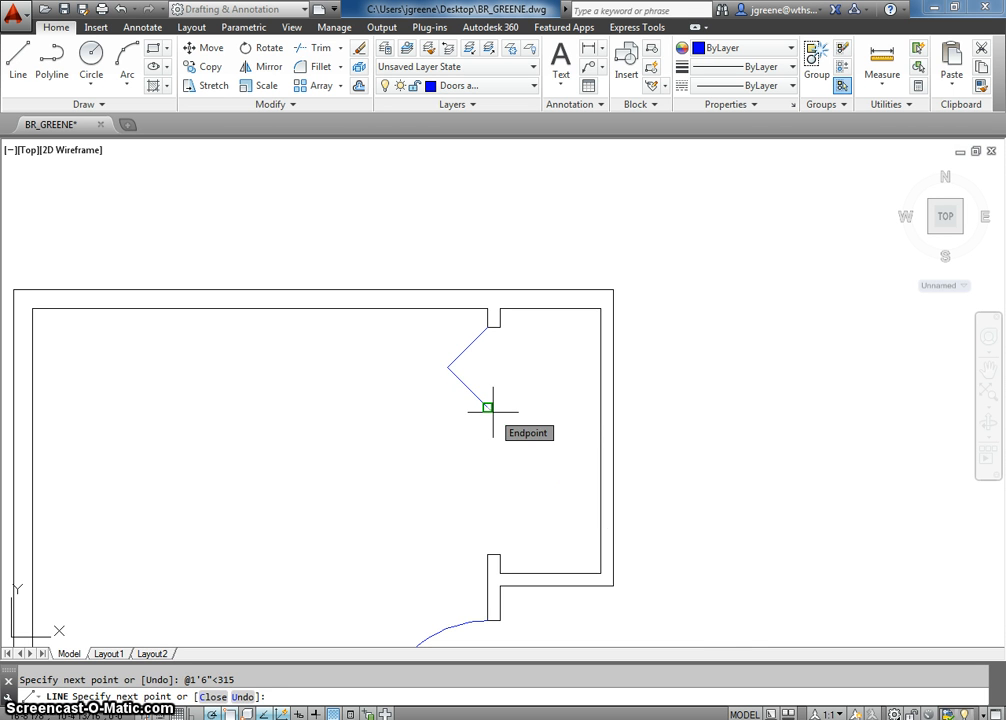
{"action": "key", "text": "Escape"}
{"action": "mouse_move", "coordinate": [492, 420]}
{"action": "middle_mouse_down"}
{"action": "mouse_move", "coordinate": [496, 431]}
{"action": "mouse_move", "coordinate": [494, 422]}
{"action": "middle_mouse_up"}
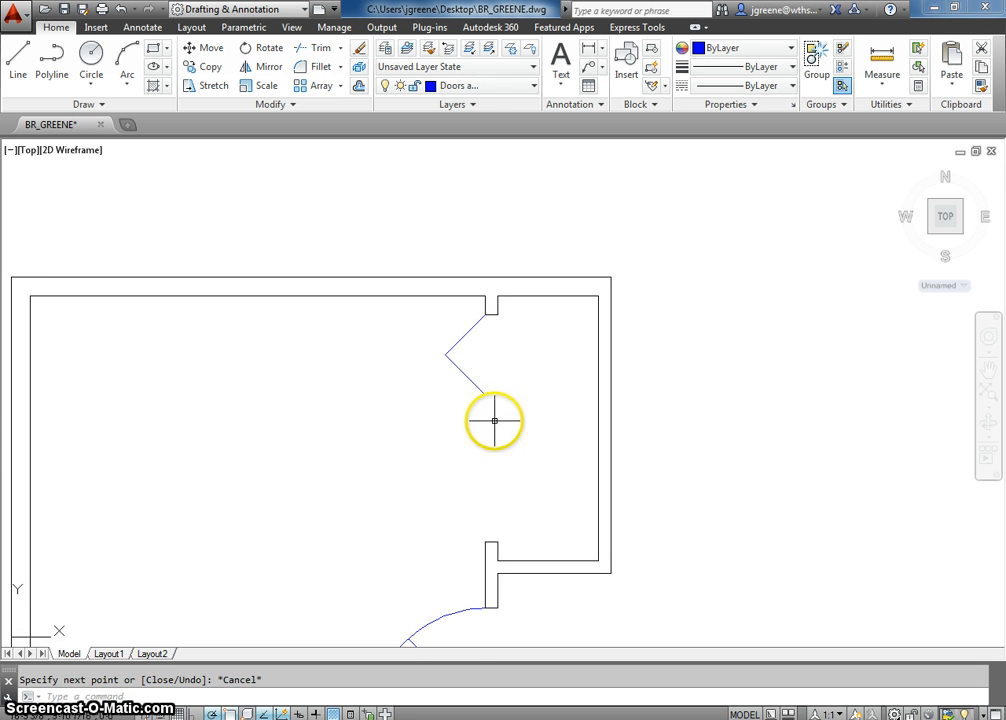
Draw a closet door panel line 1'6" long at 135° from the lower partition stub's upper-left corner
{"action": "left_click", "coordinate": [18, 62]}
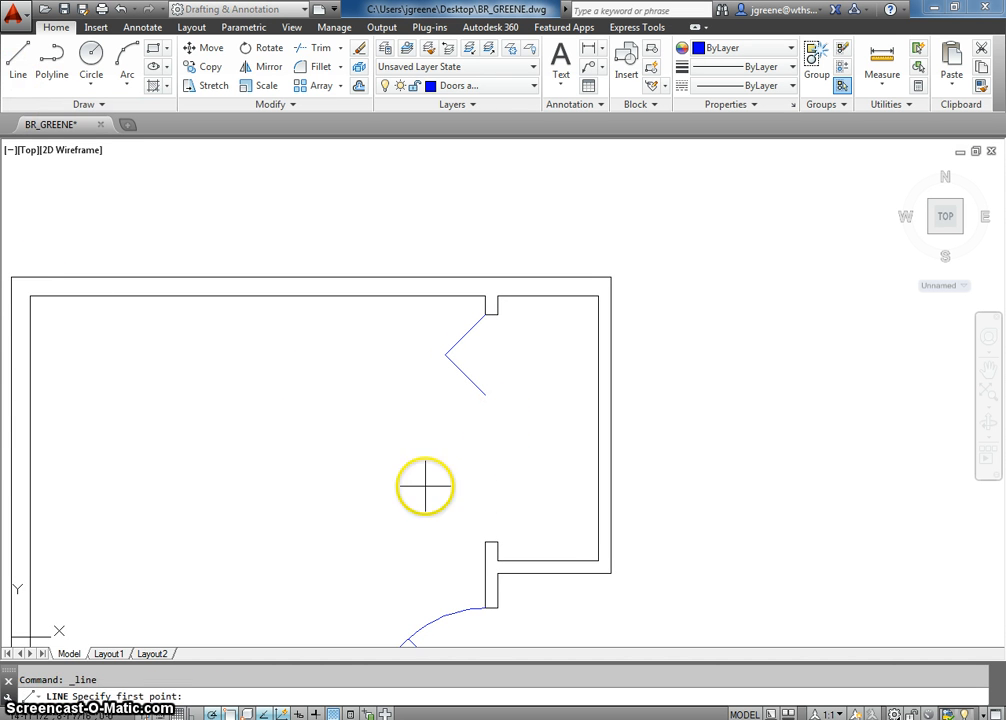
{"action": "middle_click_drag", "start_coordinate": [555, 519], "coordinate": [539, 490]}
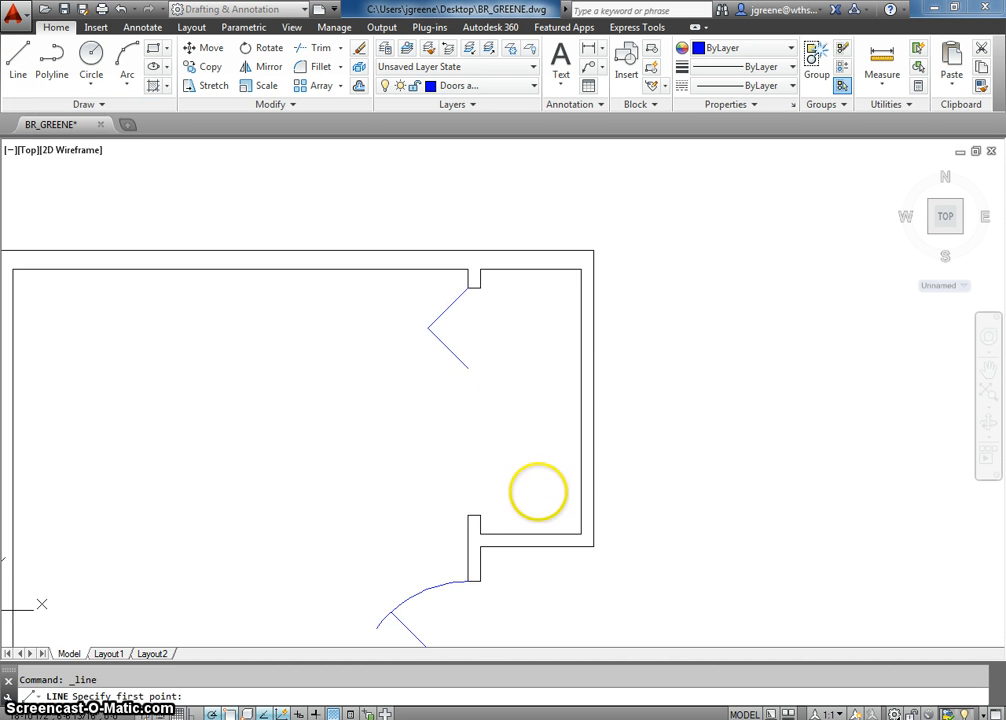
{"action": "left_click", "coordinate": [468, 516]}
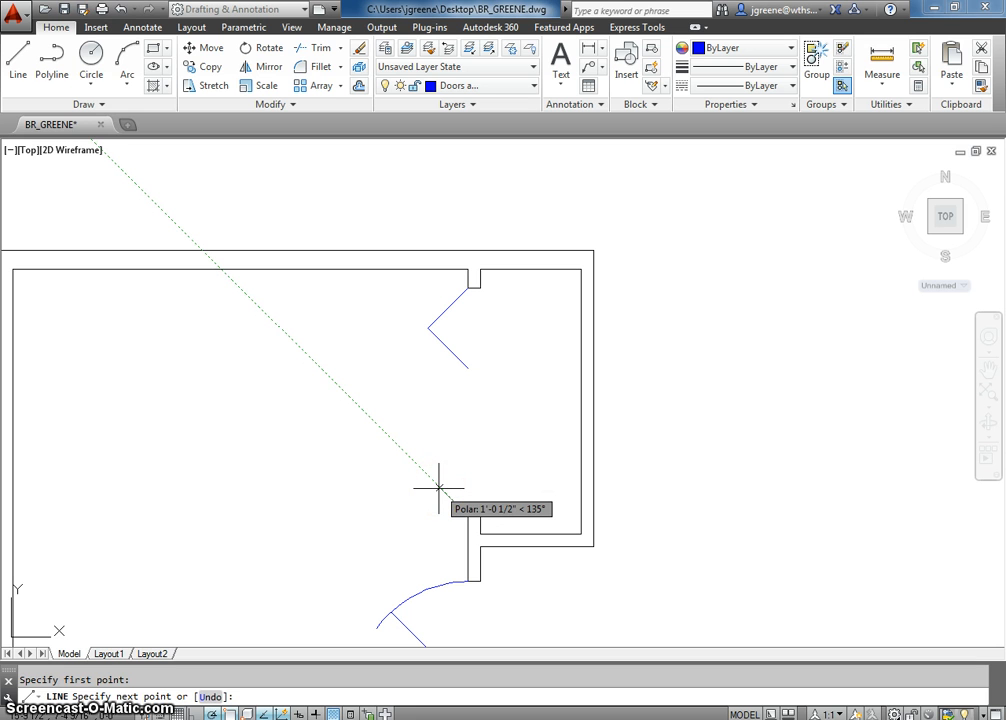
{"action": "type", "text": "@1"}
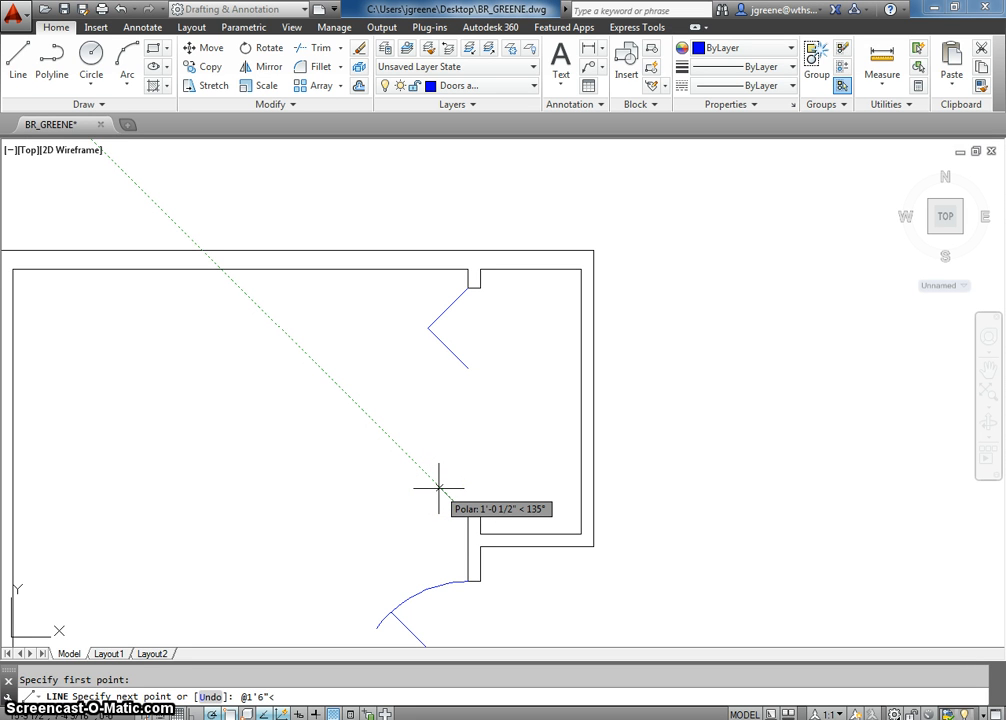
{"action": "type", "text": "'6\"<135"}
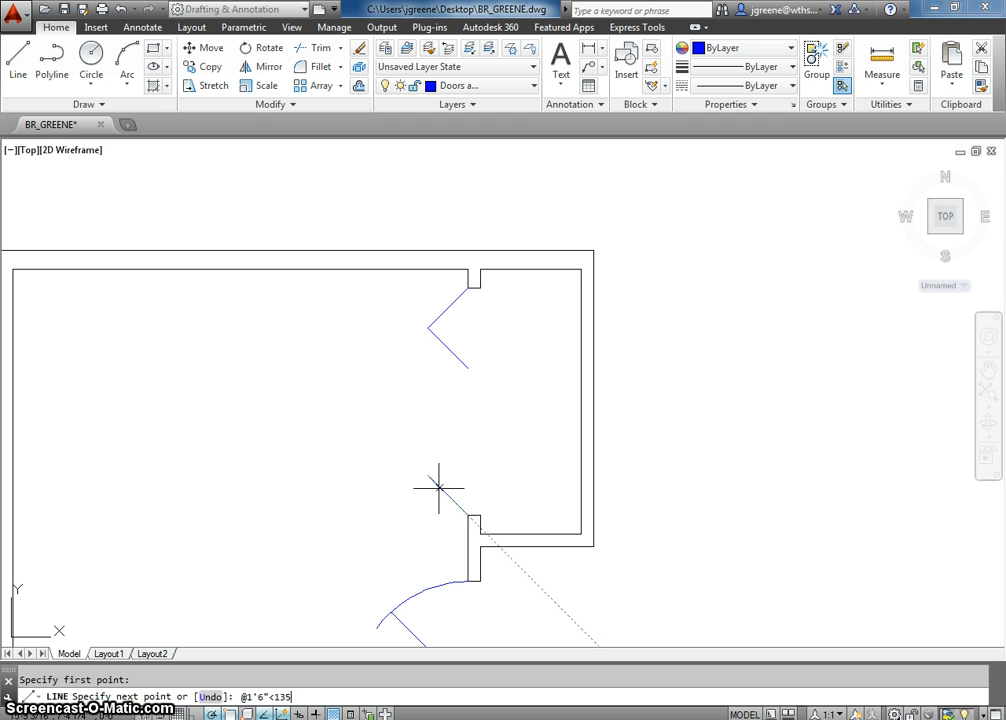
{"action": "key", "text": "Return"}
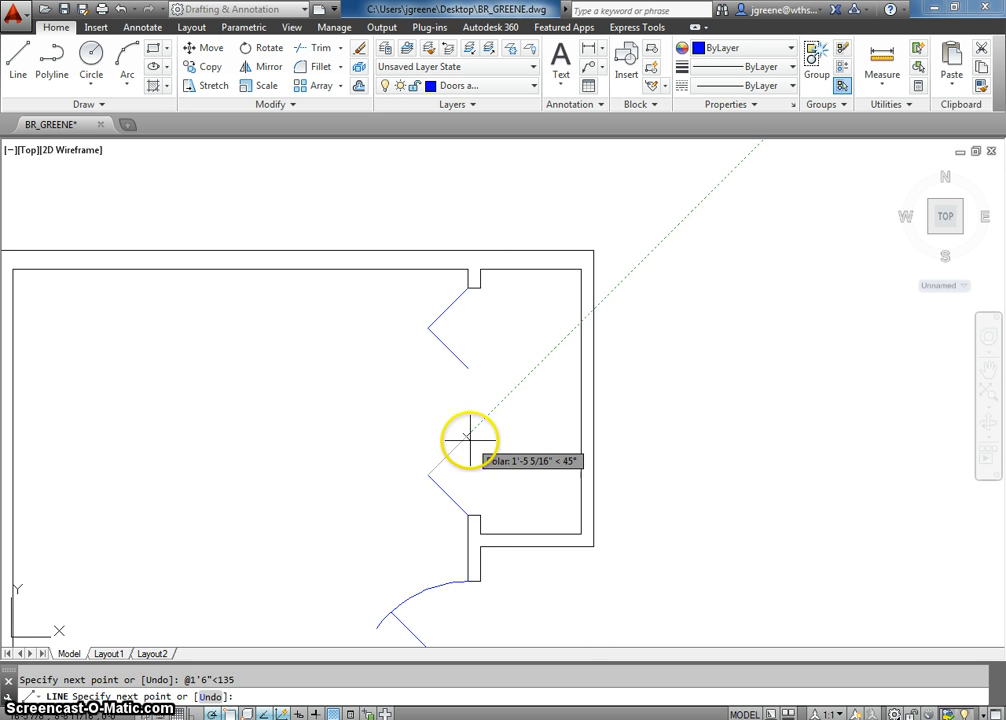
Continue from that lower panel's free end with a second panel line 1'6" long at 45°, and finish the line
{"action": "type", "text": "@1'6\"<45"}
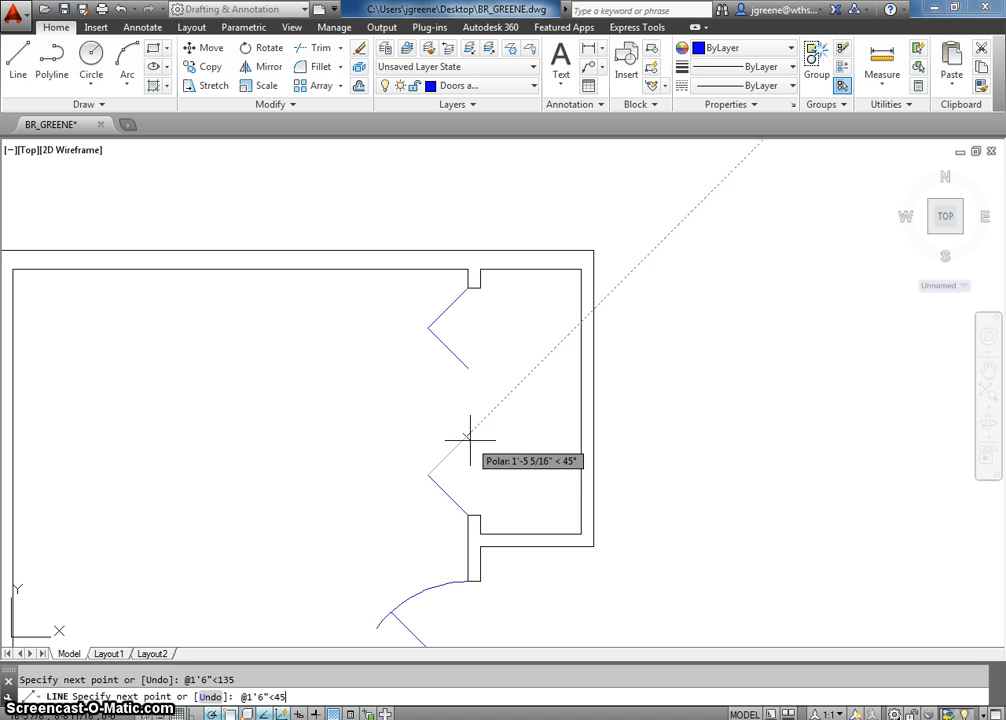
{"action": "key", "text": "Return"}
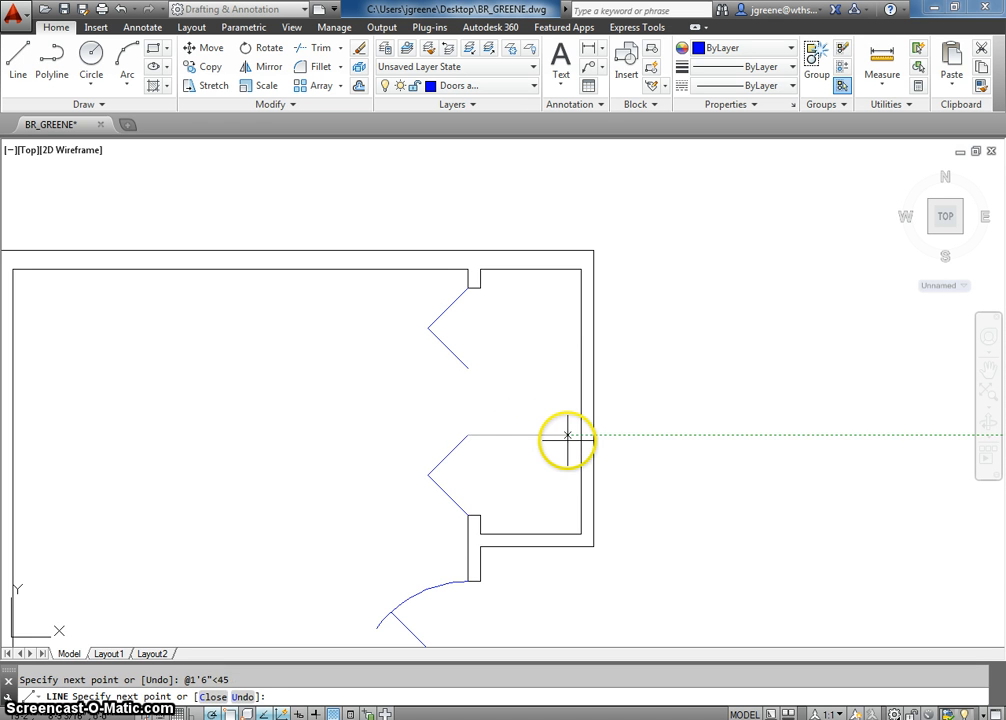
{"action": "key", "text": "Escape"}
{"action": "middle_click_drag", "start_coordinate": [528, 437], "coordinate": [555, 426]}
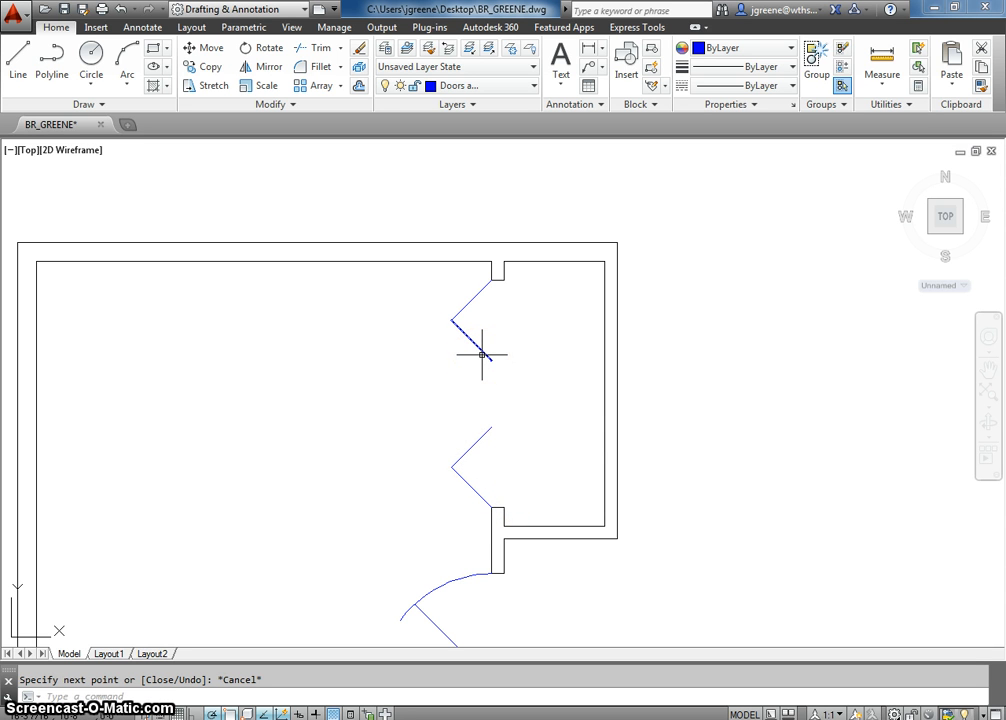
{"action": "mouse_move", "coordinate": [481, 354]}
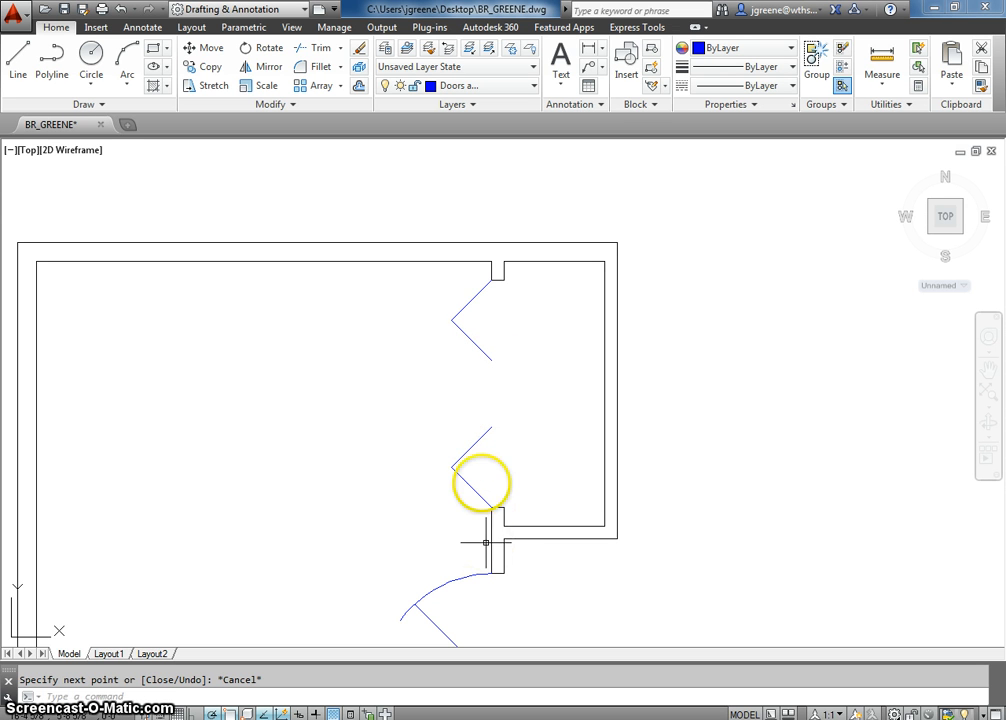
{"action": "middle_click_drag", "start_coordinate": [451, 429], "coordinate": [507, 385]}
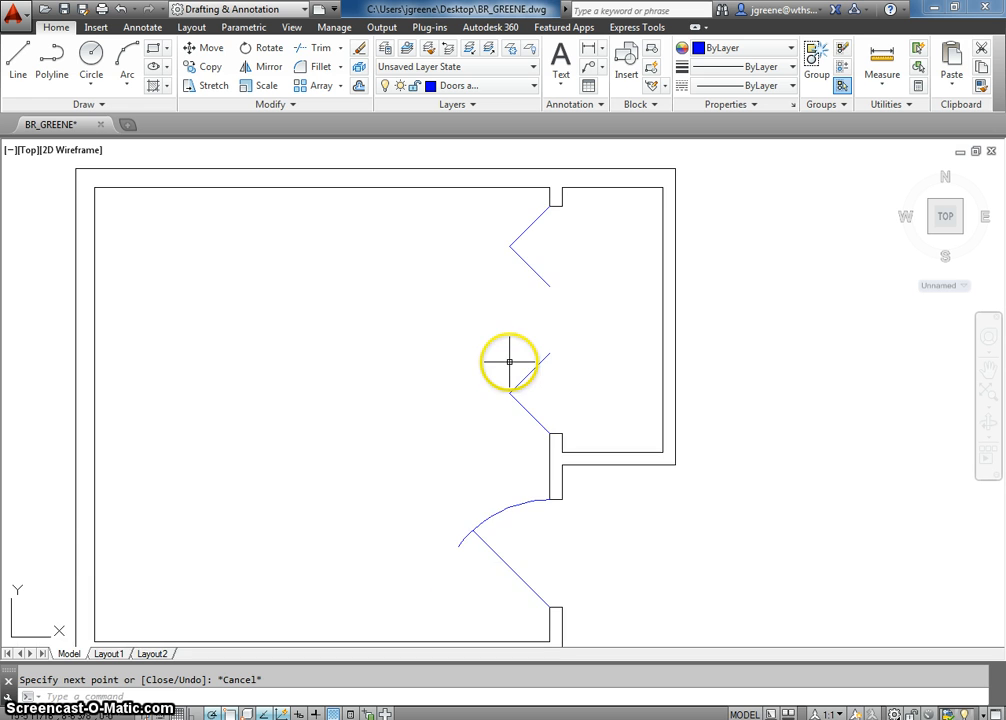